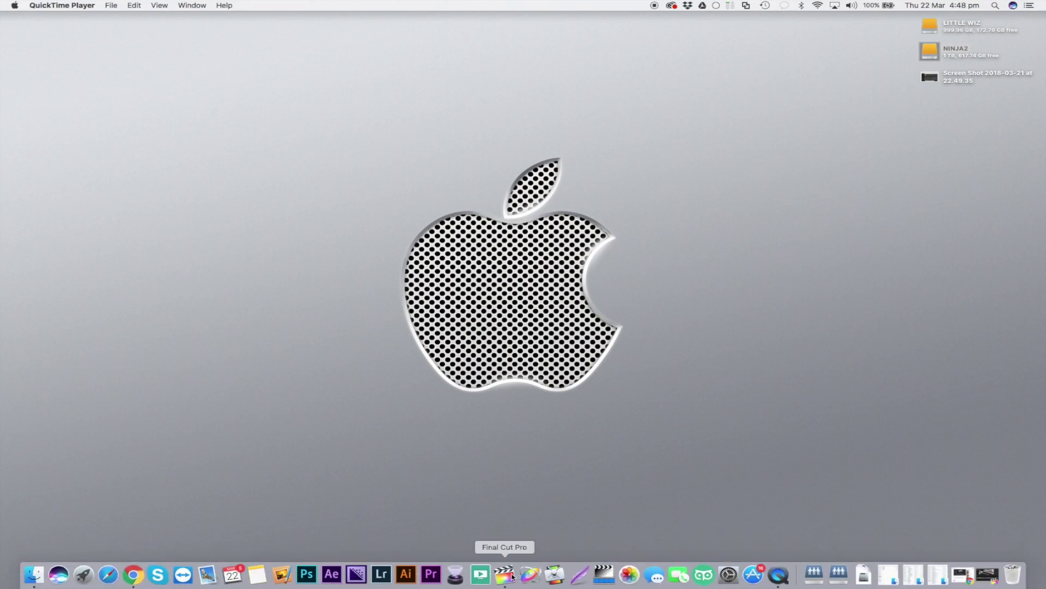
Step: Launch Final Cut Pro from the Dock to show the JUMP CUT Tutorial project
{"action": "left_click", "coordinate": [506, 574]}
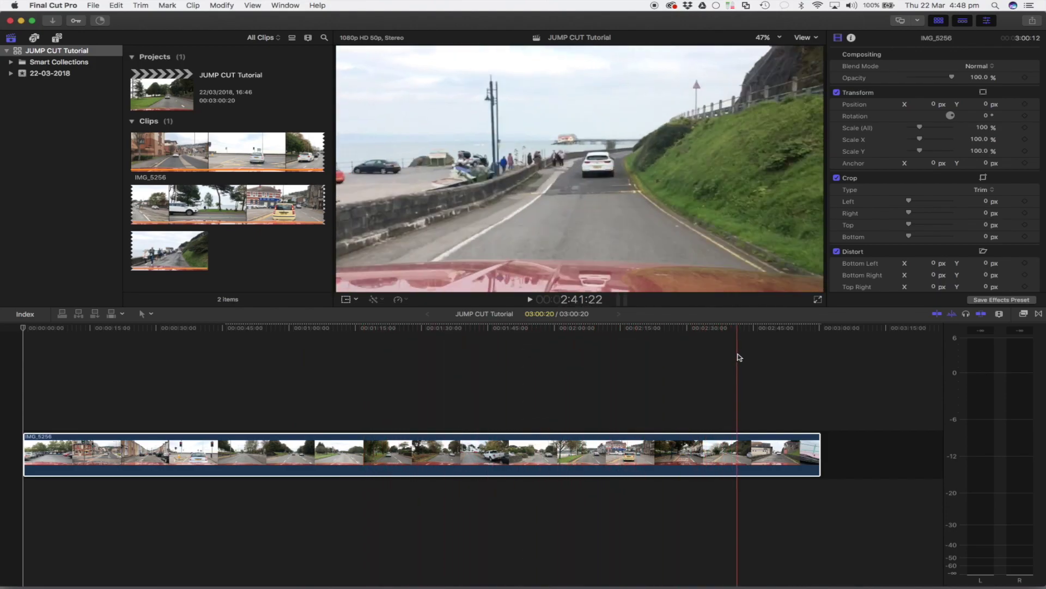
{"action": "left_click", "coordinate": [106, 356]}
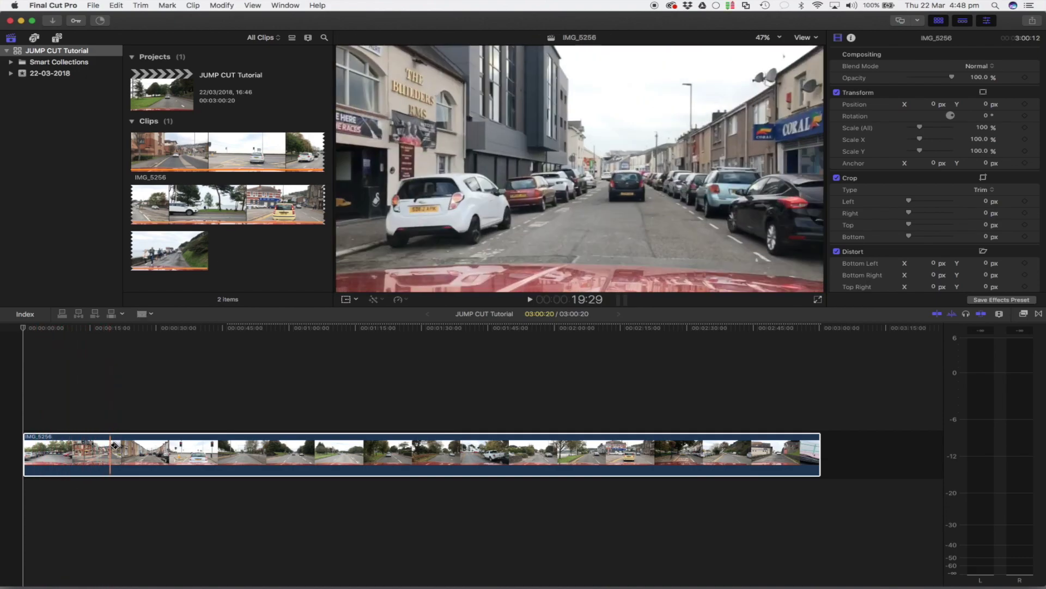
{"action": "left_click", "coordinate": [109, 448]}
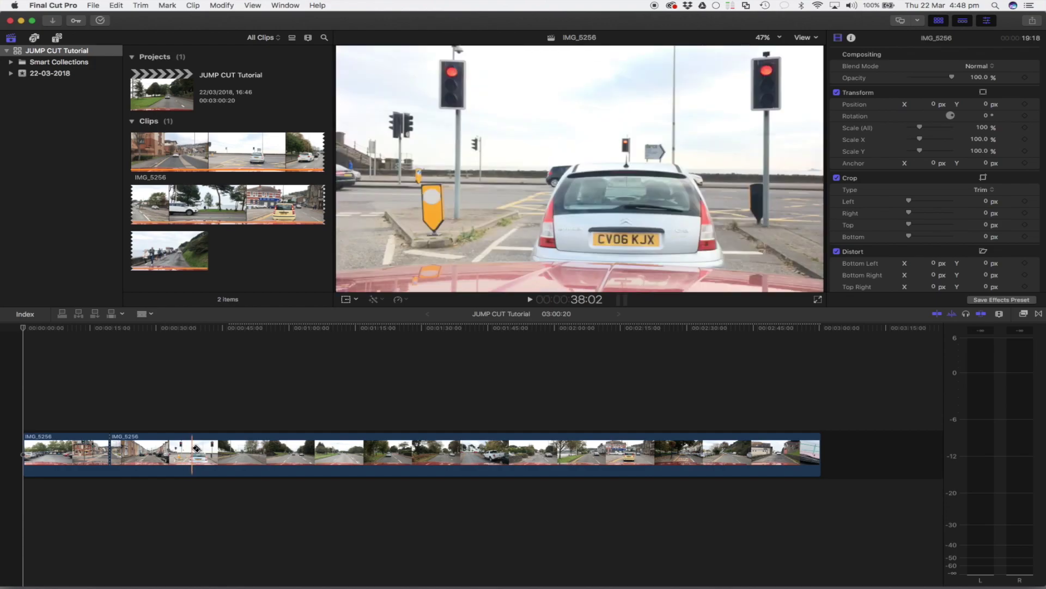
{"action": "left_click", "coordinate": [190, 449]}
{"action": "left_click", "coordinate": [286, 448]}
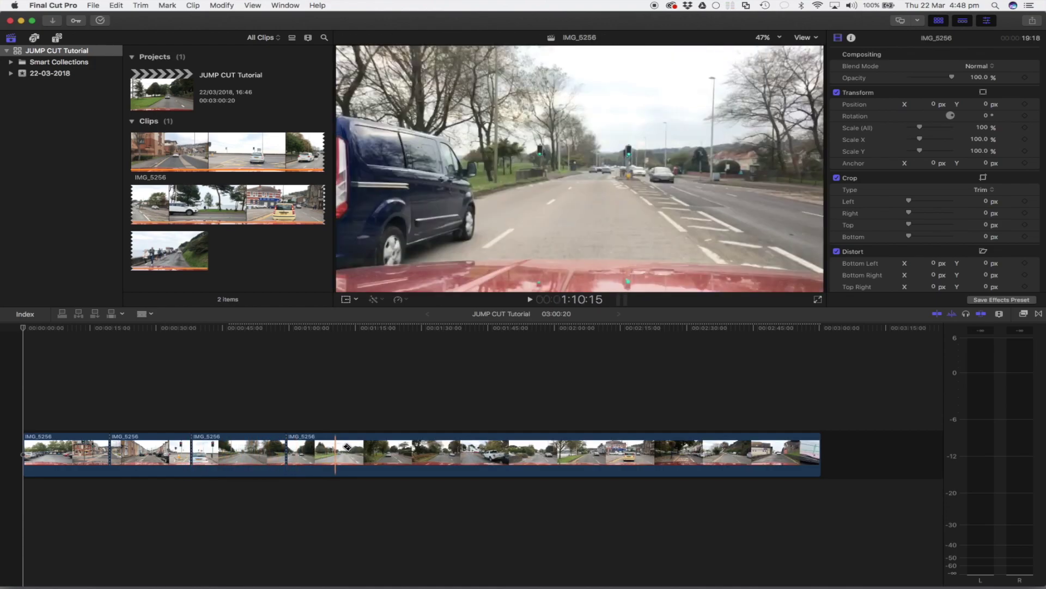
{"action": "left_click", "coordinate": [377, 449]}
{"action": "left_click", "coordinate": [448, 448]}
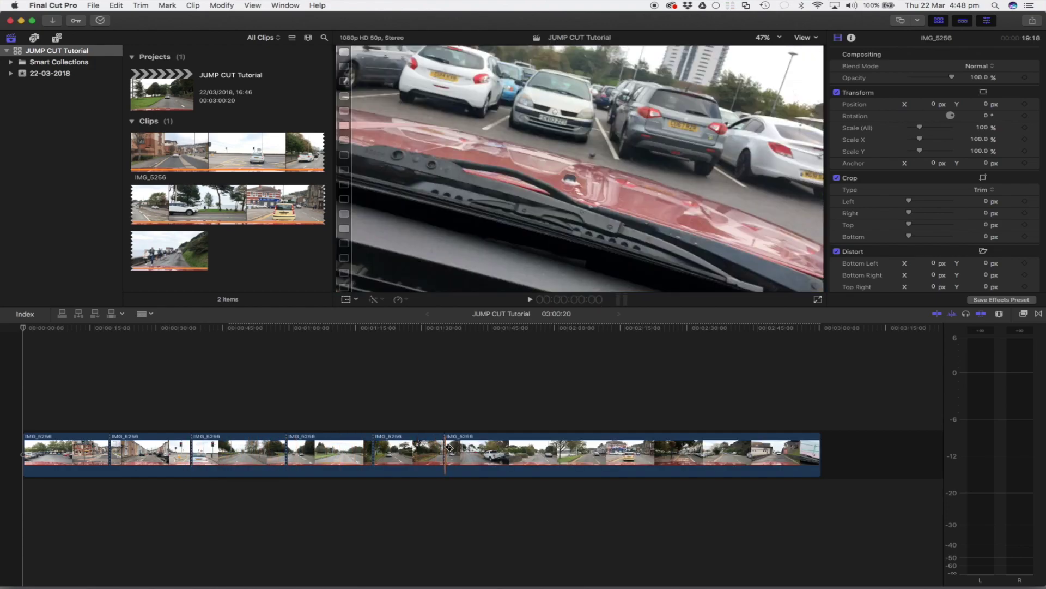
{"action": "key", "text": "a"}
{"action": "left_click", "coordinate": [403, 452]}
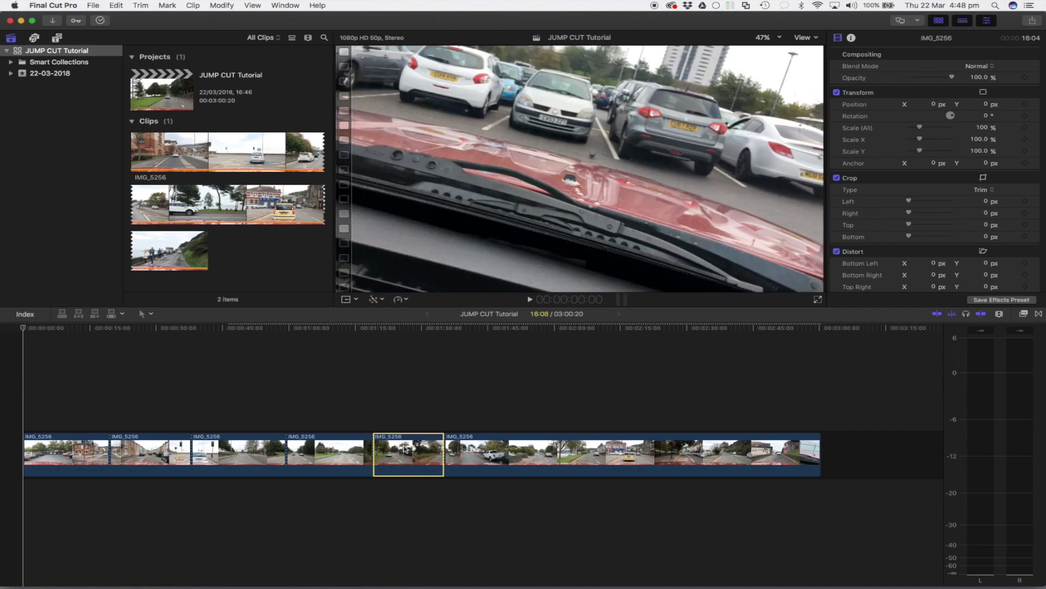
{"action": "key", "text": "Delete"}
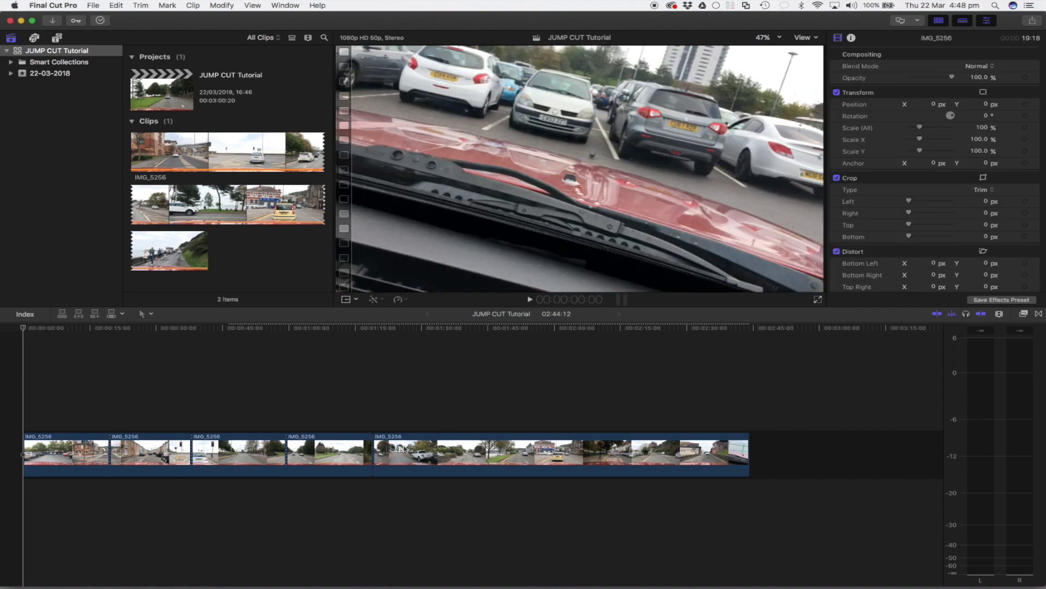
{"action": "key", "text": "super+z"}
{"action": "key", "text": "super+z"}
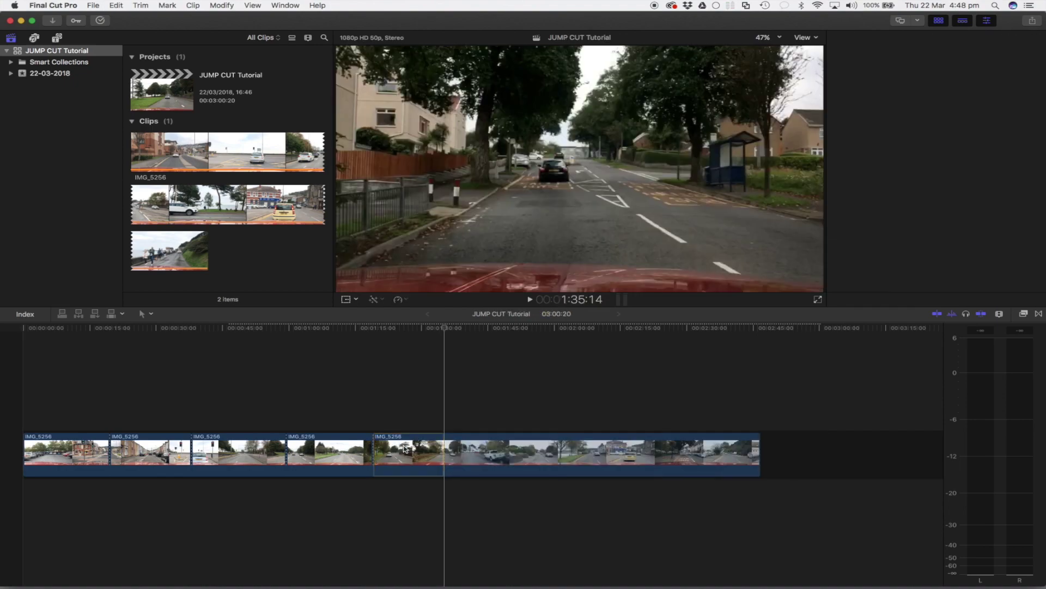
{"action": "key", "text": "super+z"}
{"action": "key", "text": "super+z"}
{"action": "key", "text": "super+z"}
{"action": "key", "text": "super+z"}
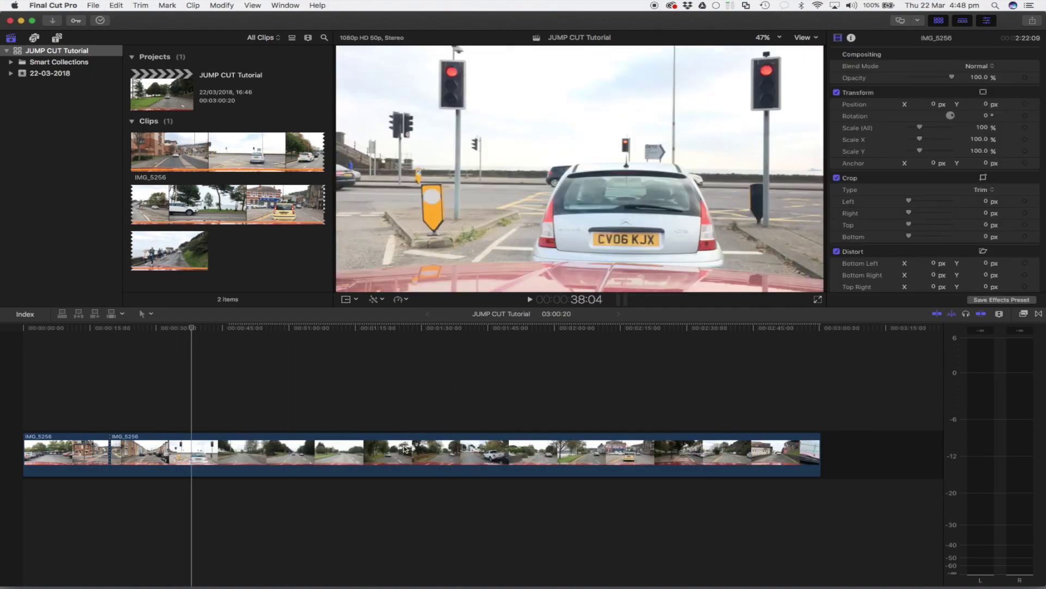
{"action": "key", "text": "super+z"}
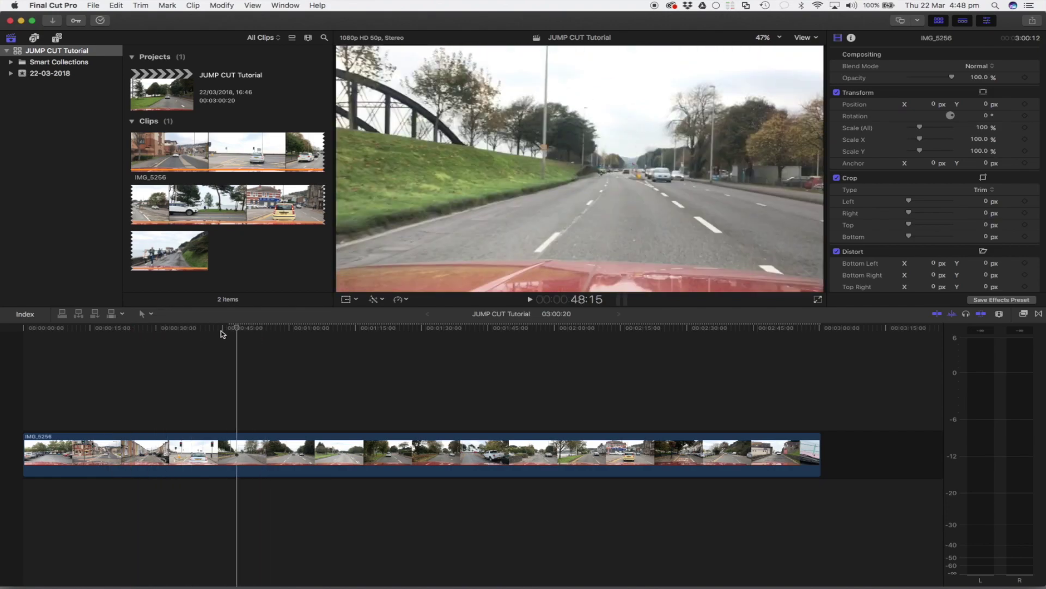
Step: Select the IMG_5256 clip and move the playhead past 26 seconds
{"action": "left_click", "coordinate": [25, 341]}
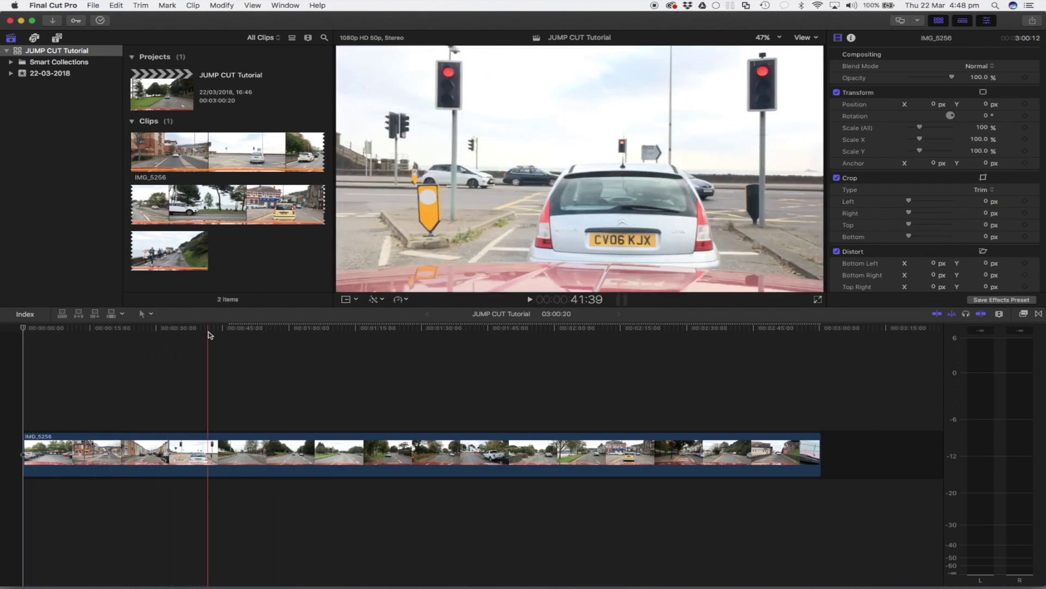
{"action": "left_click", "coordinate": [149, 448]}
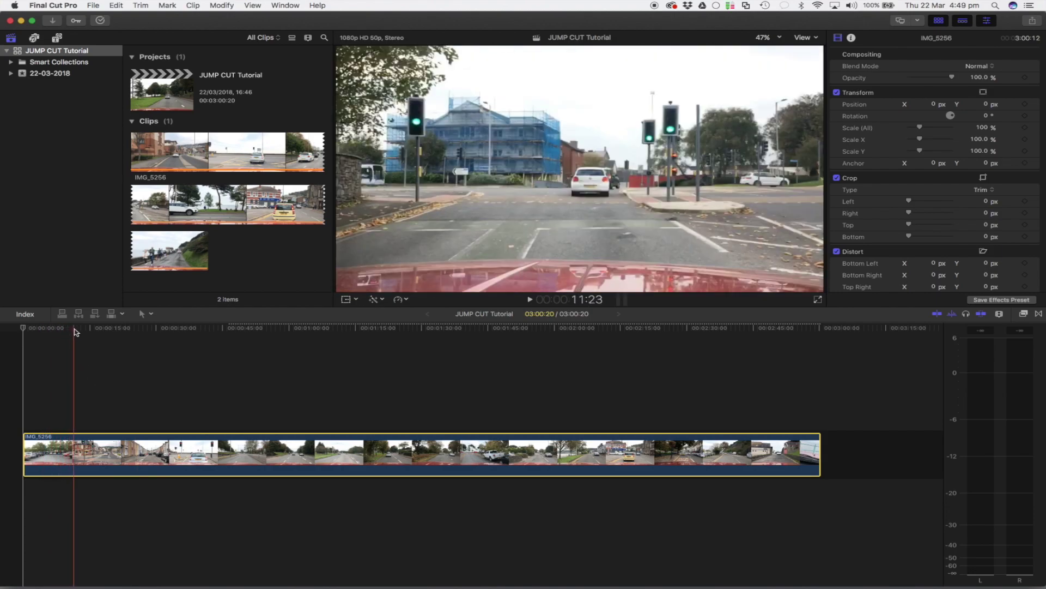
{"action": "left_click", "coordinate": [81, 331]}
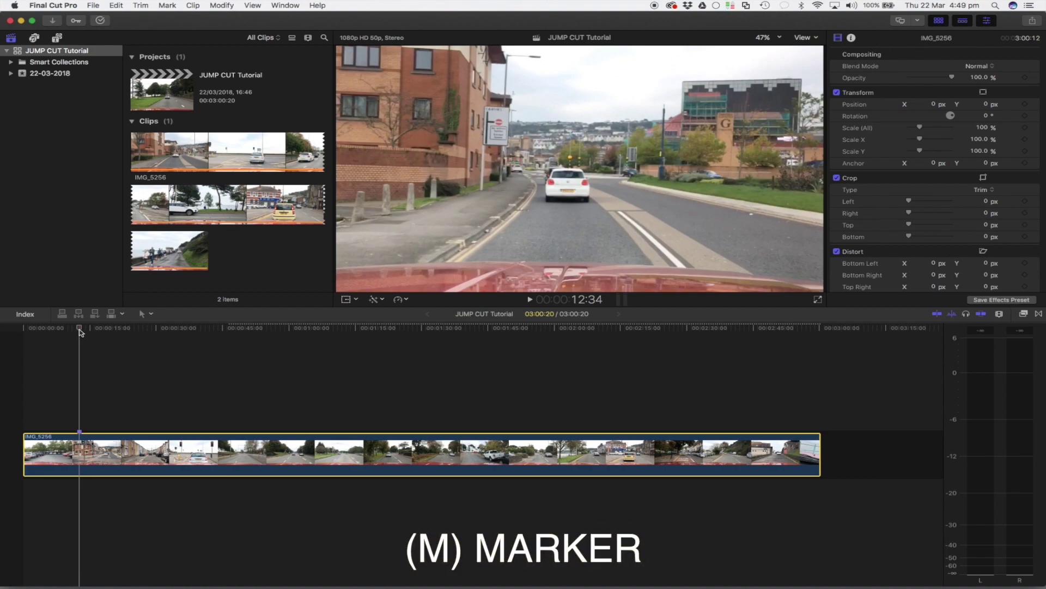
{"action": "left_click_drag", "start_coordinate": [80, 331], "coordinate": [141, 339]}
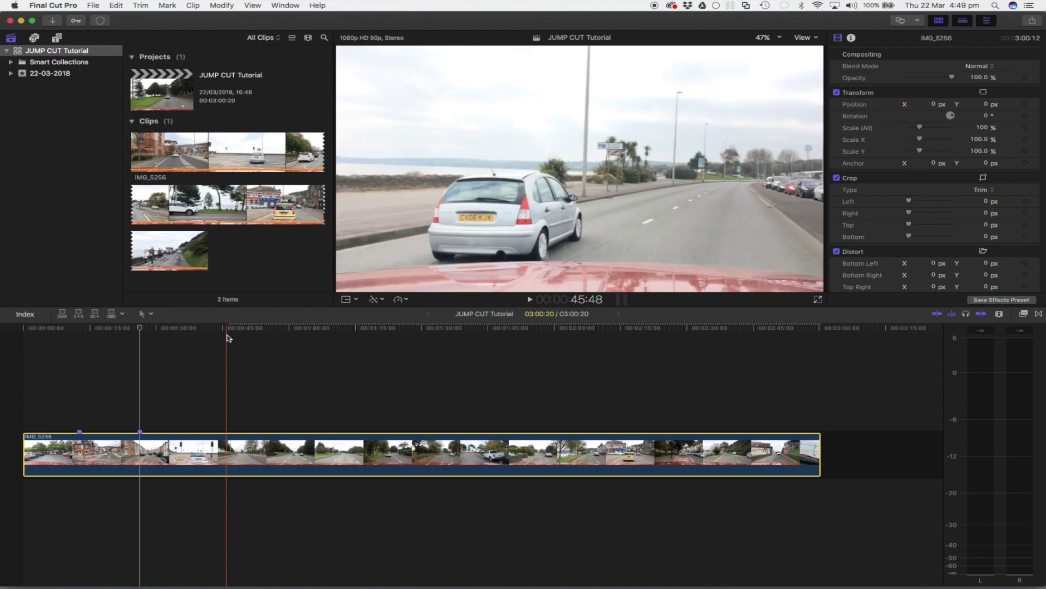
{"action": "left_click", "coordinate": [227, 338]}
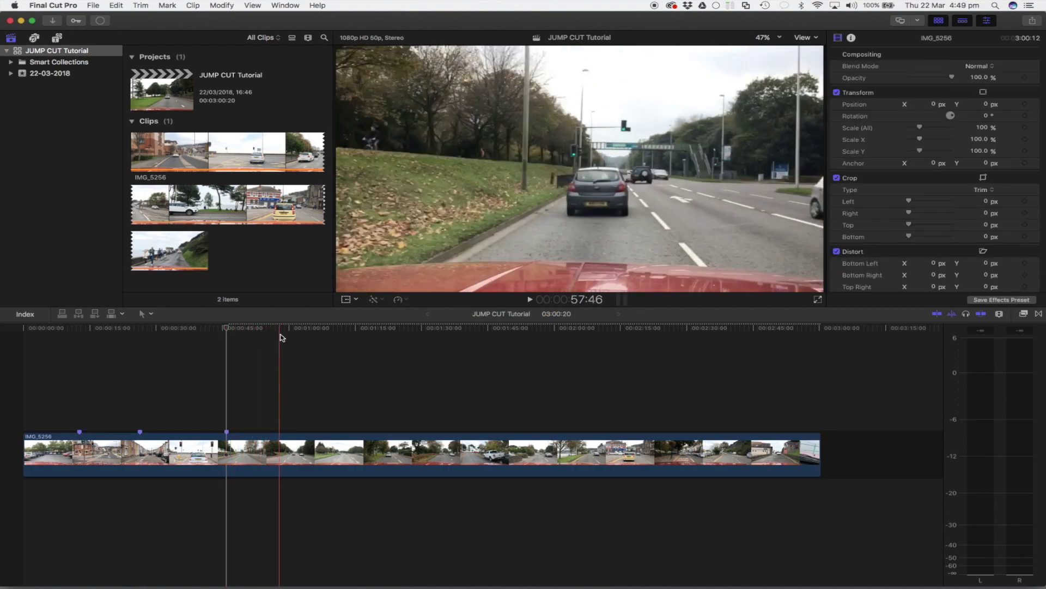
Step: Add markers along the clip through to near its end
{"action": "key", "text": "m"}
{"action": "key", "text": "m"}
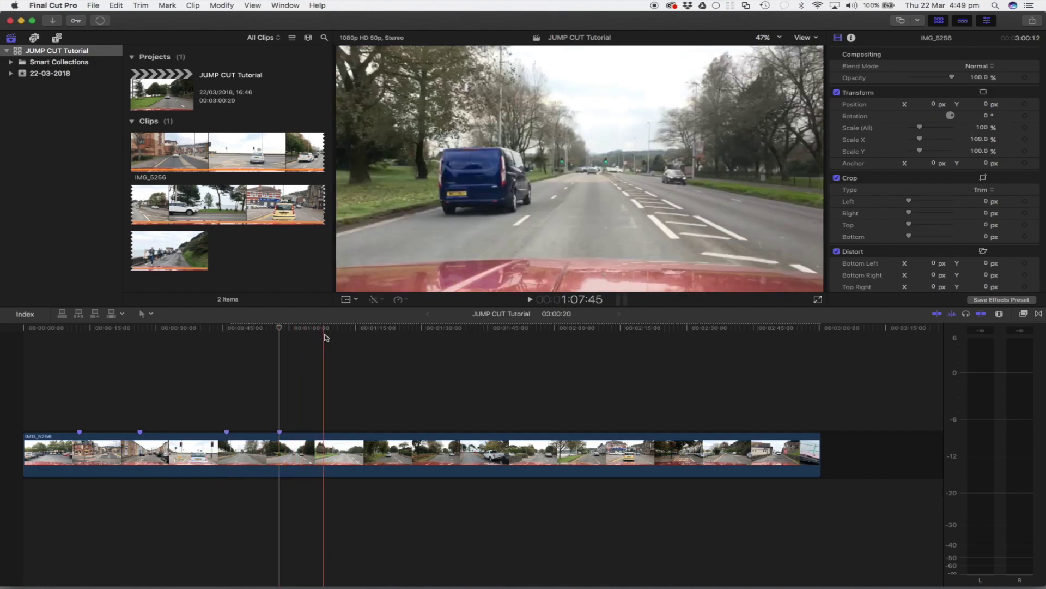
{"action": "key", "text": "m"}
{"action": "key", "text": "m"}
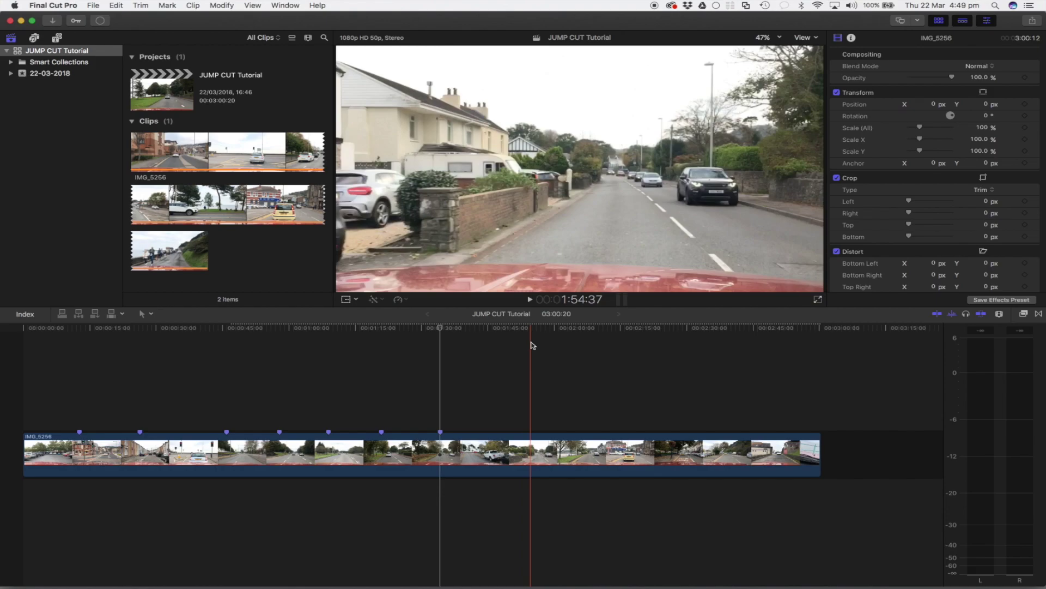
{"action": "key", "text": "m"}
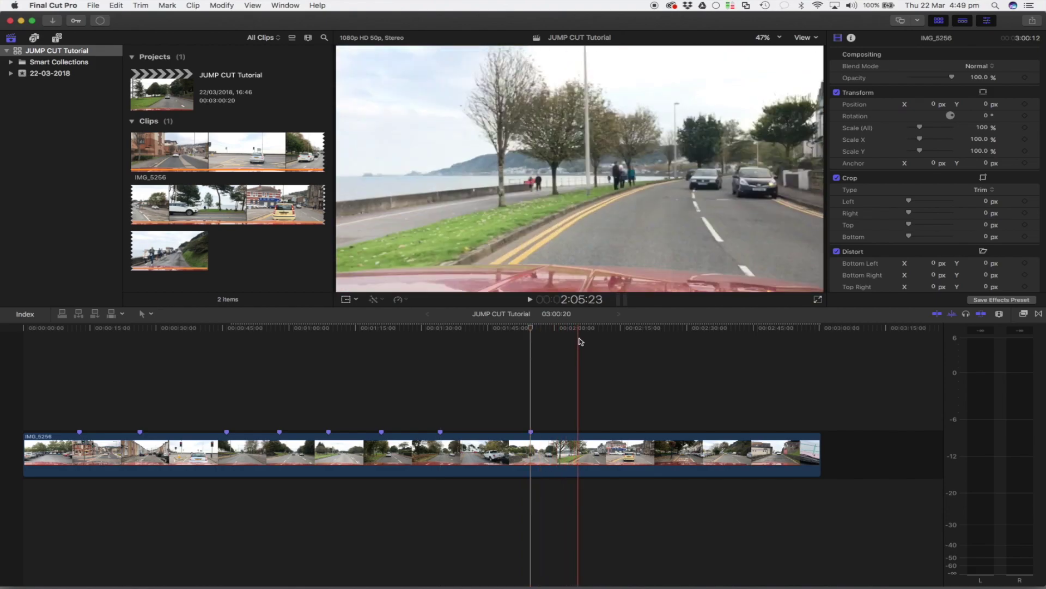
{"action": "key", "text": "m"}
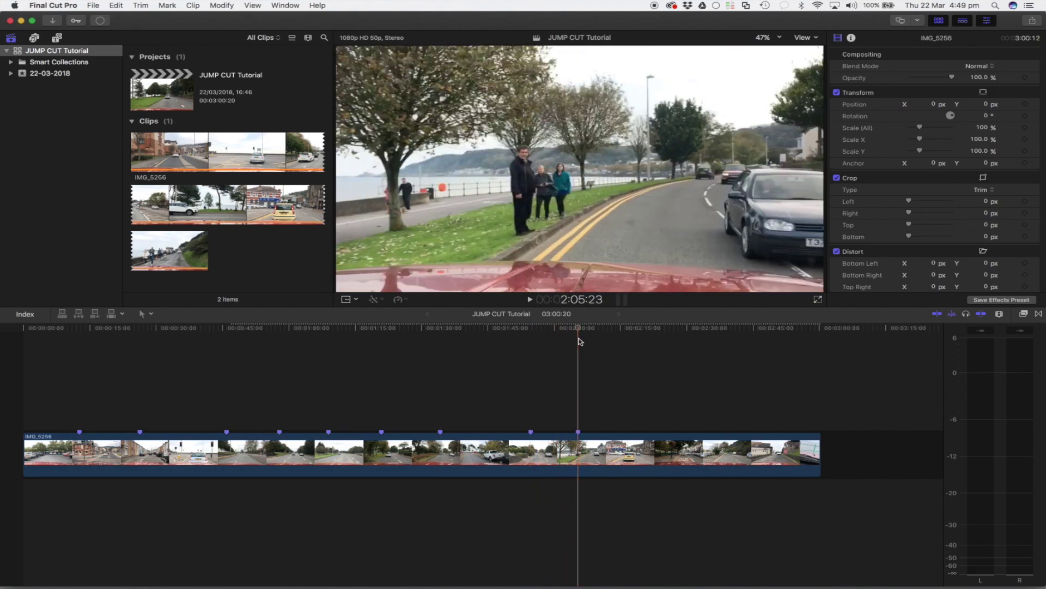
{"action": "key", "text": "m"}
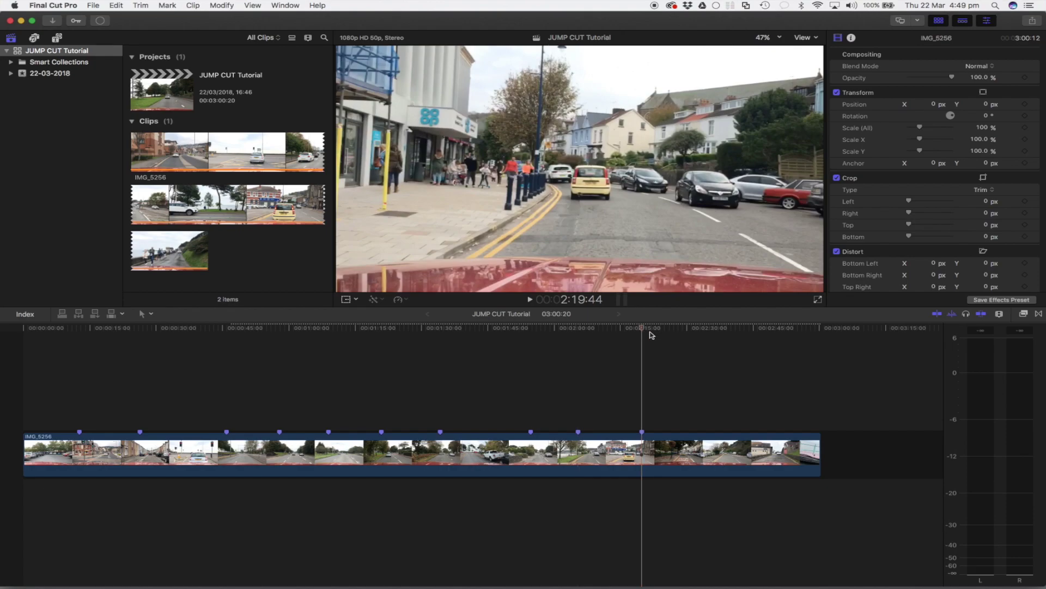
{"action": "key", "text": "m"}
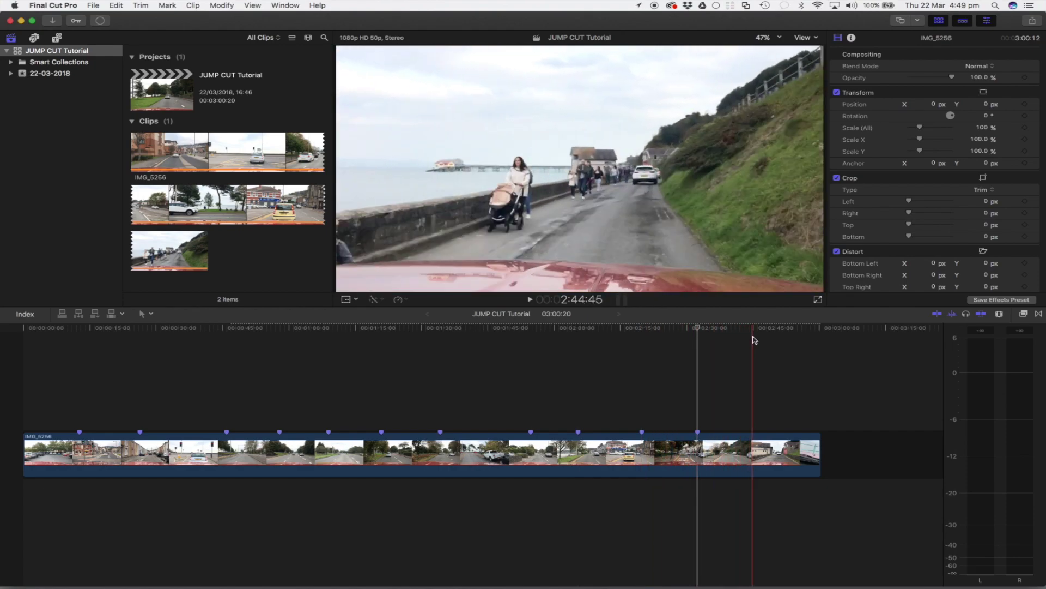
{"action": "key", "text": "m"}
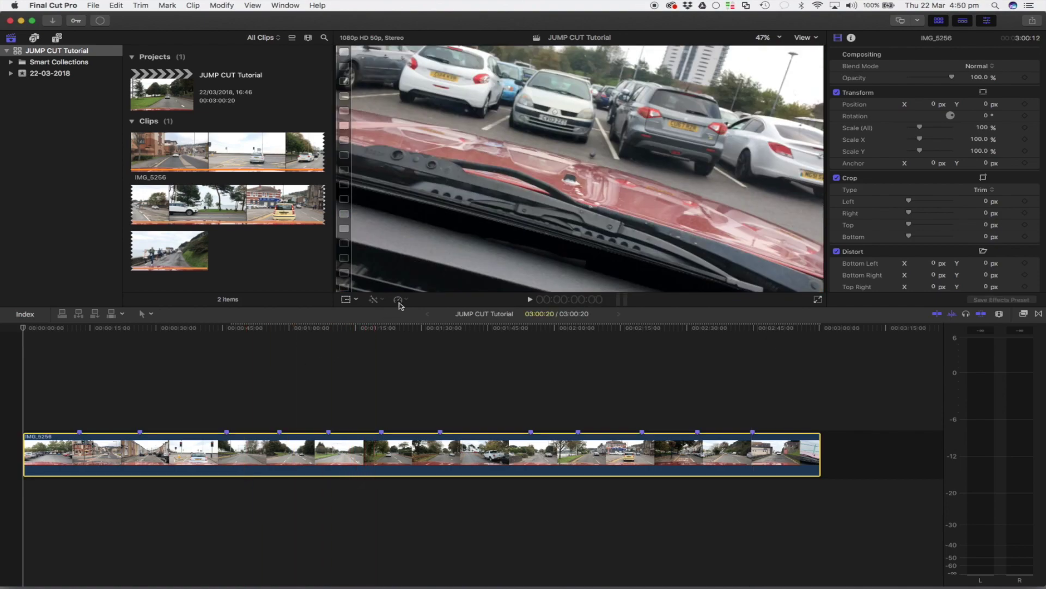
Step: Apply Retime's Jump Cut at Markers with 30 frames to the IMG_5256 clip
{"action": "left_click", "coordinate": [400, 301]}
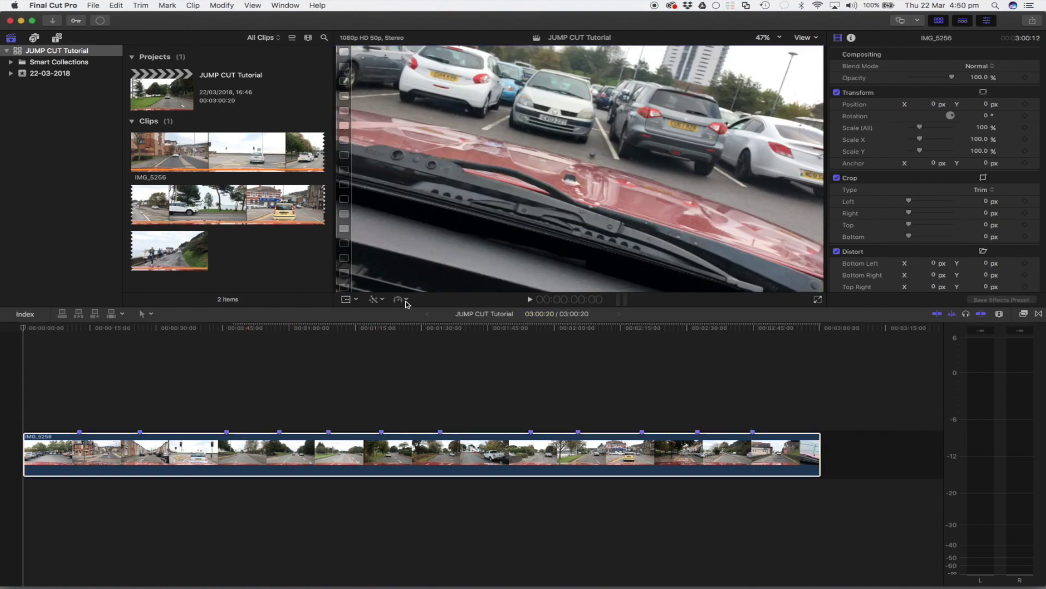
{"action": "left_click", "coordinate": [400, 300]}
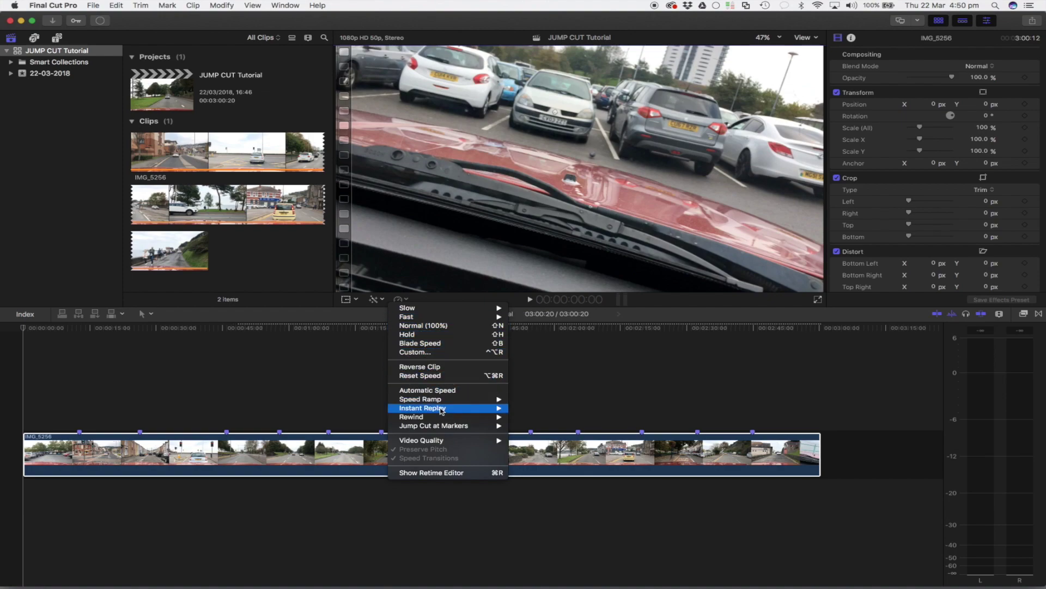
{"action": "mouse_move", "coordinate": [434, 425]}
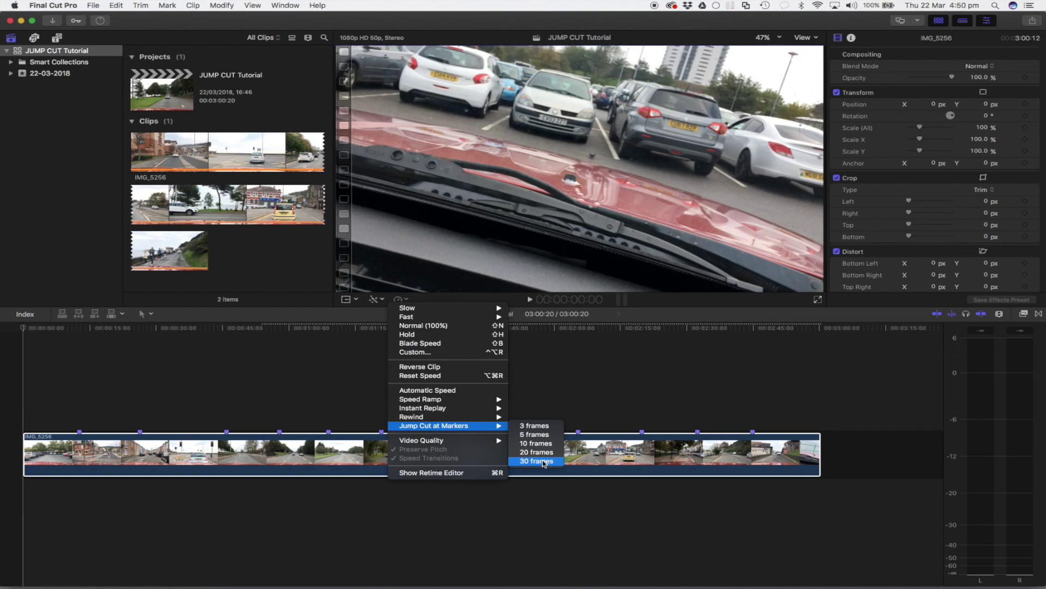
{"action": "left_click", "coordinate": [542, 463]}
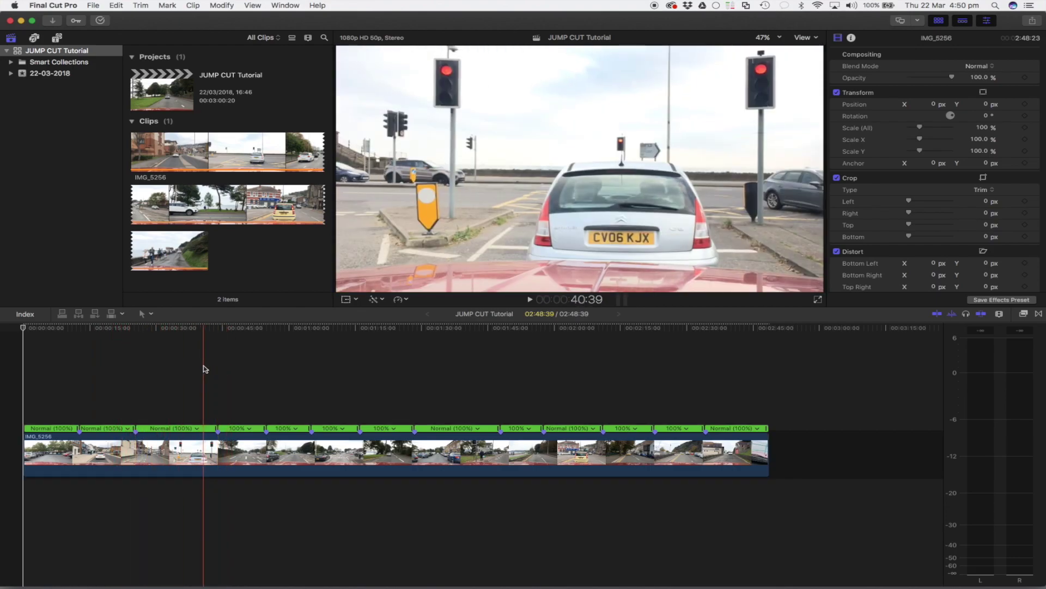
{"action": "key", "text": "space"}
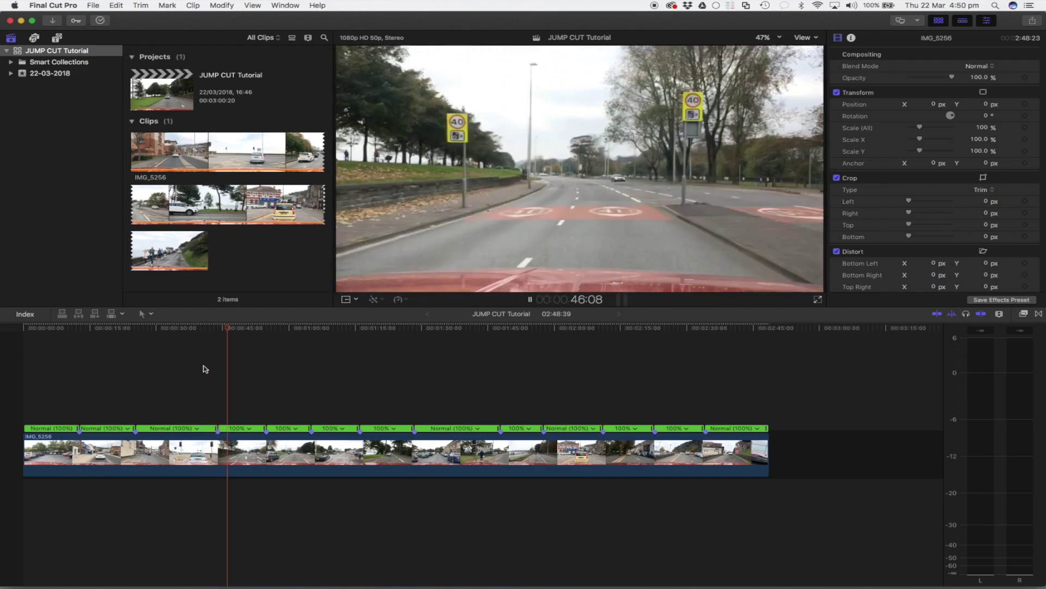
{"action": "key", "text": "space"}
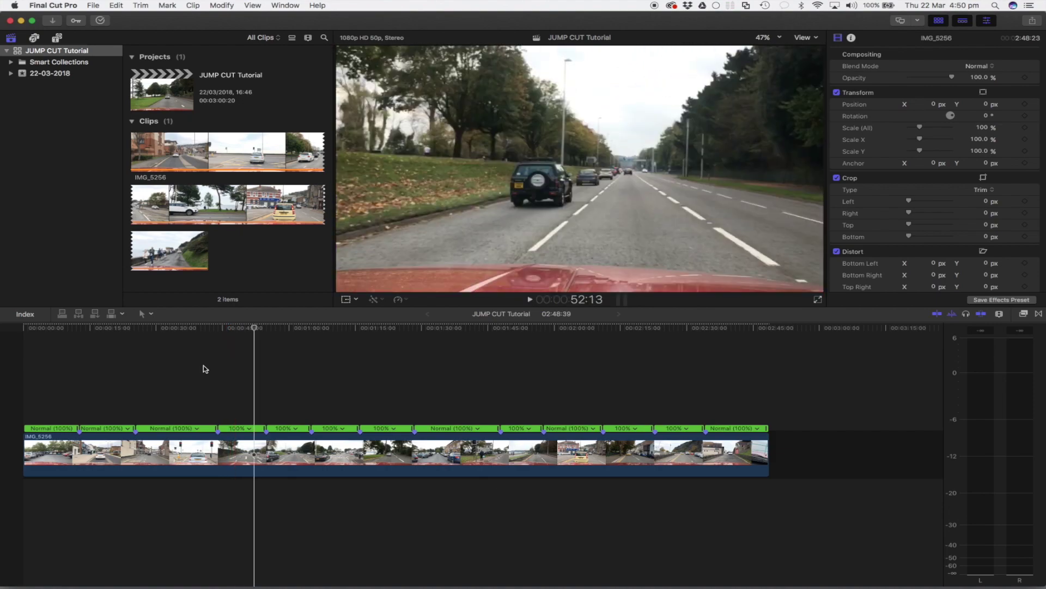